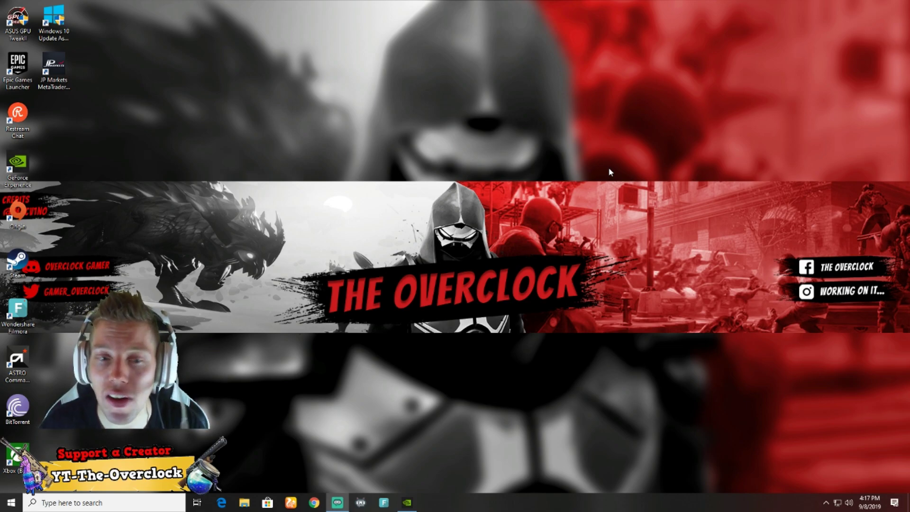
- In Chrome, search Google for 'nvdia driver'
left_click(314, 502)
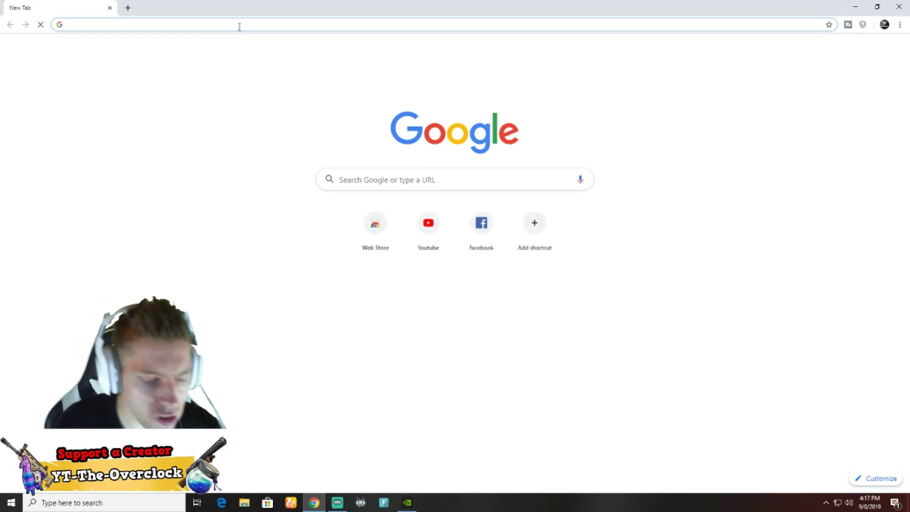
type("nvdia driver")
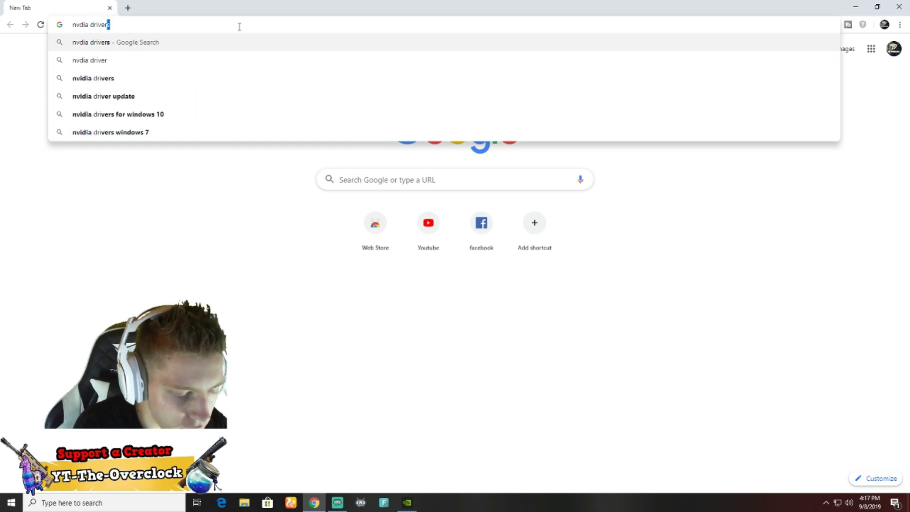
key("Return")
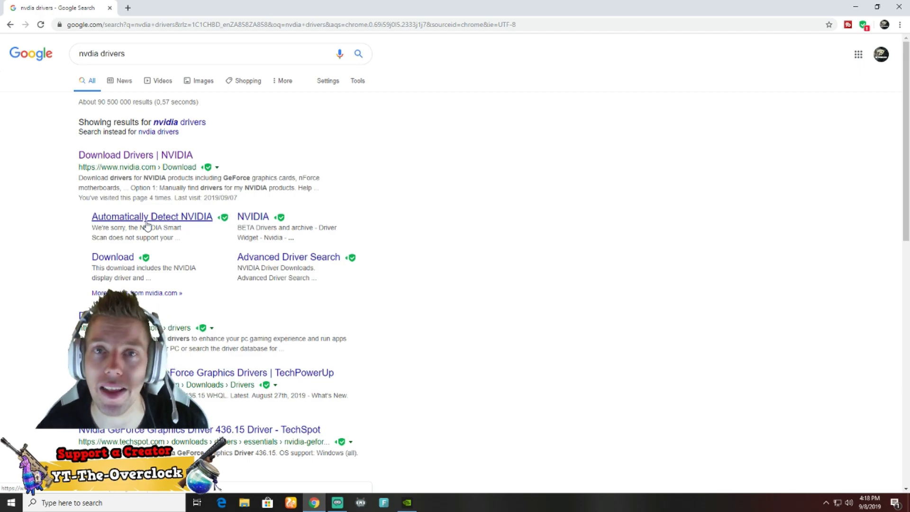
- Visit NVIDIA's Download Drivers page, check the Product Type list unchanged, then close Chrome
left_click(140, 156)
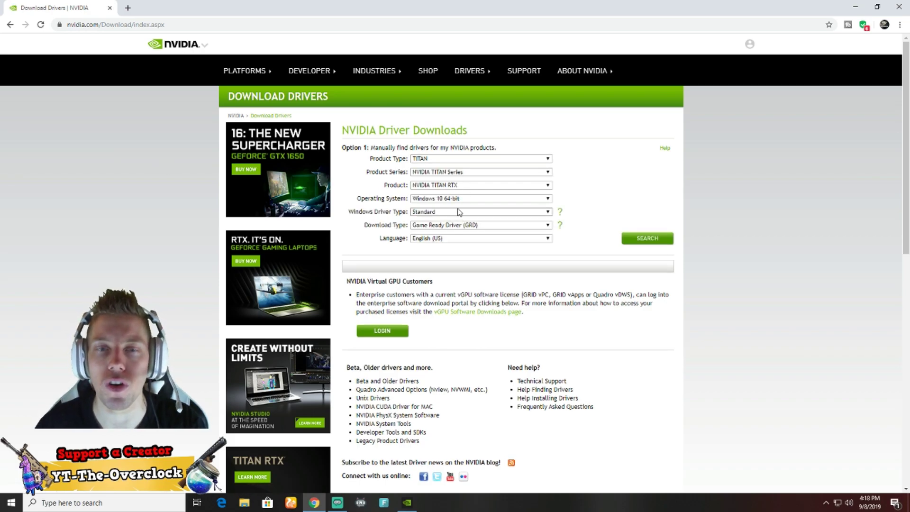
left_click(454, 159)
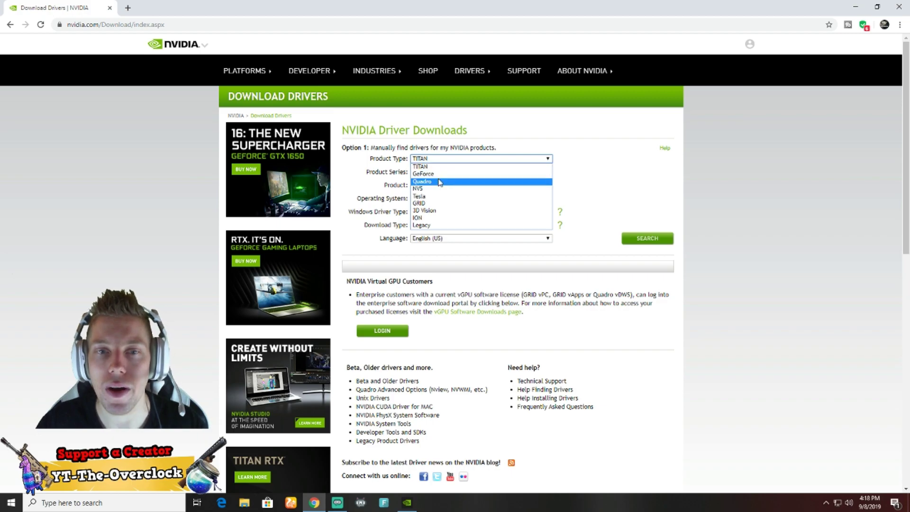
left_click(498, 122)
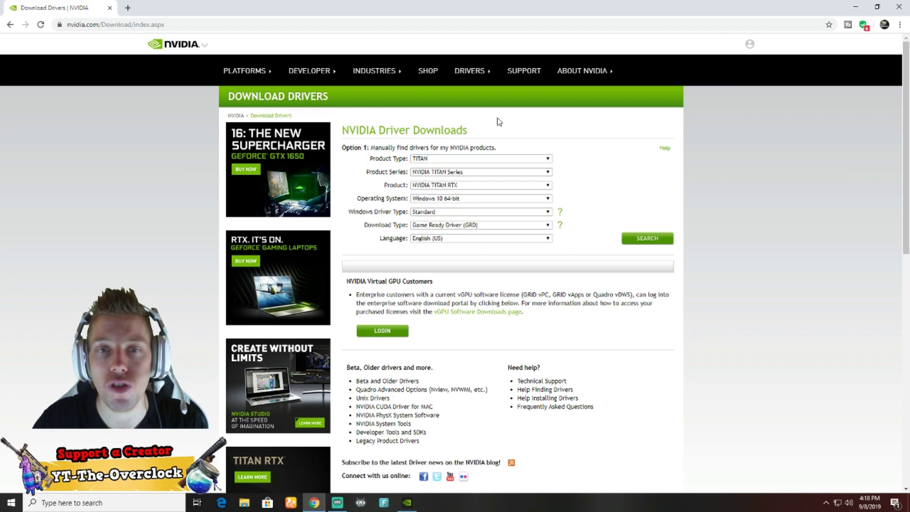
left_click(900, 7)
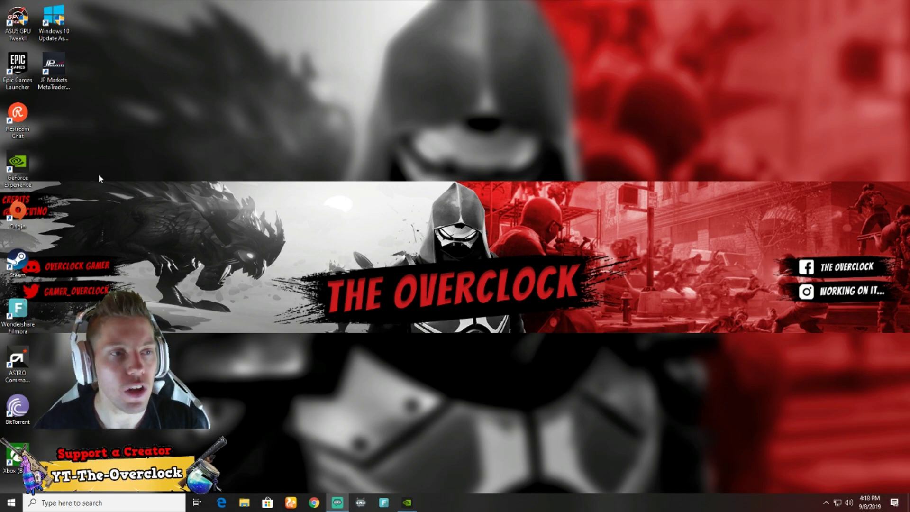
mouse_move(19, 161)
left_mouse_down()
mouse_move(273, 110)
mouse_move(99, 135)
mouse_move(19, 163)
left_mouse_up()
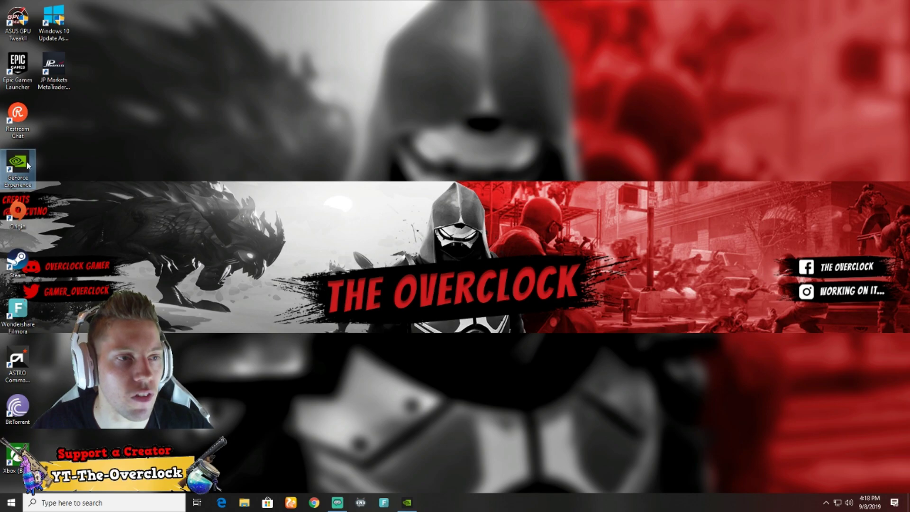
left_click(407, 502)
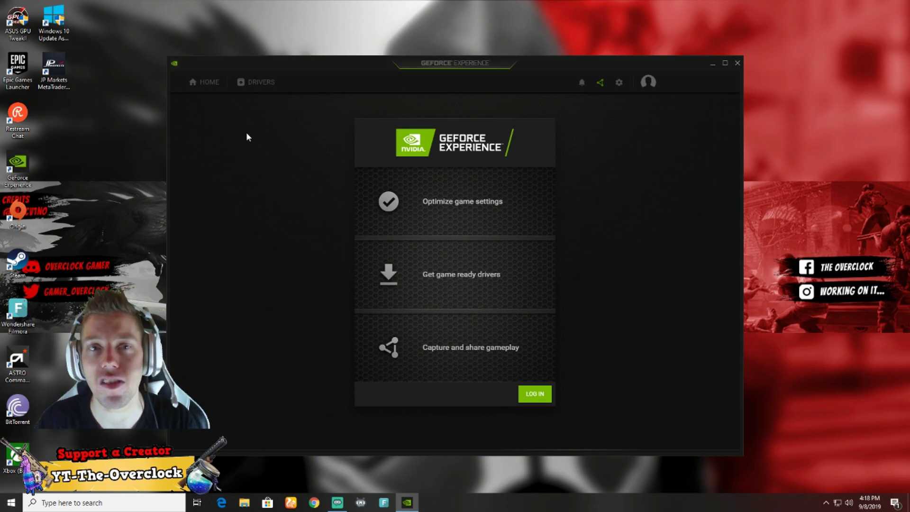
left_click(737, 66)
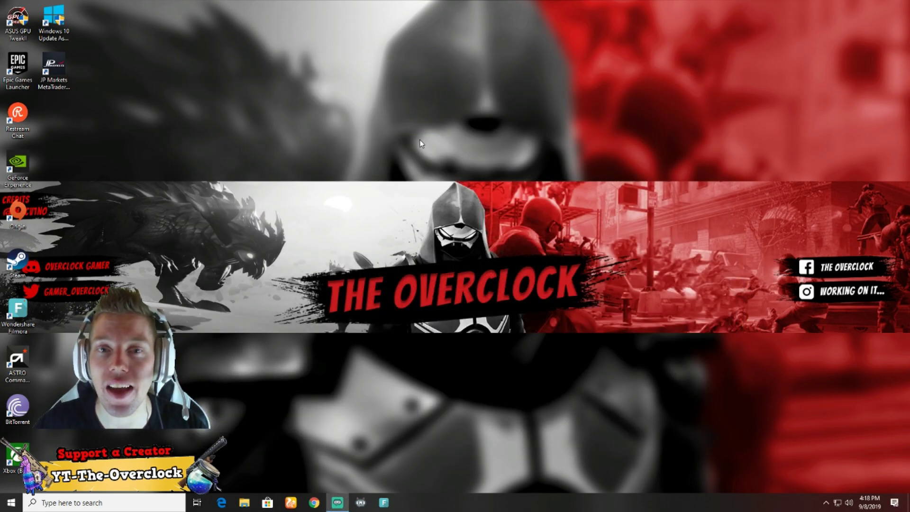
- Launch NVIDIA Control Panel from the desktop context menu, landing on Change Resolution (1920 × 1080, 144Hz)
right_click(414, 197)
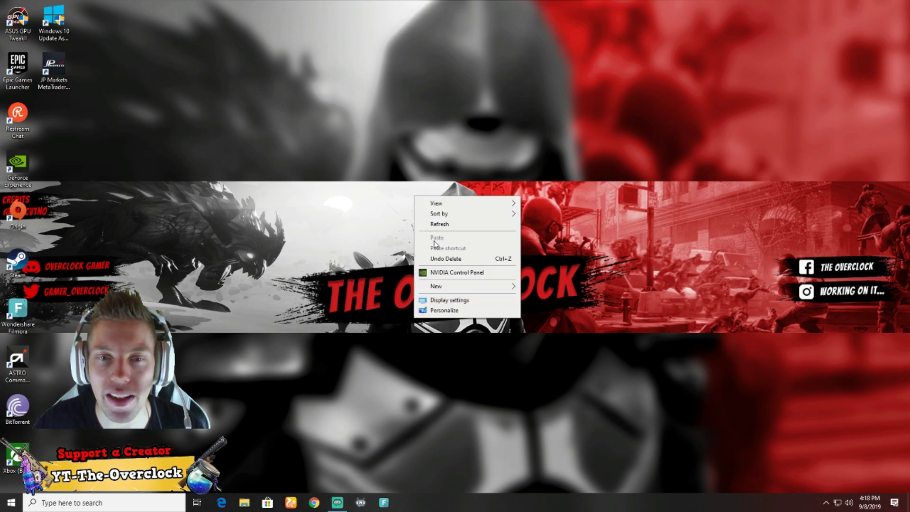
left_click(445, 273)
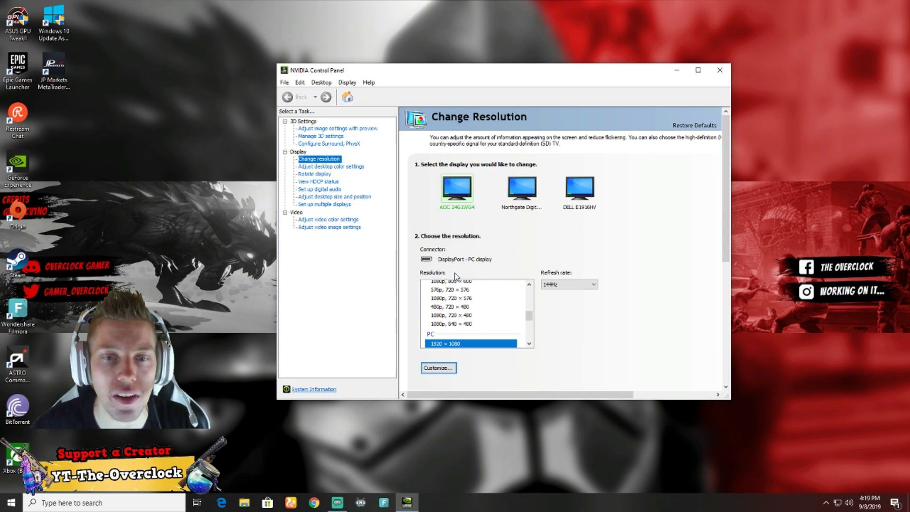
scroll(457, 313, "up", 8)
scroll(458, 315, "down", 3)
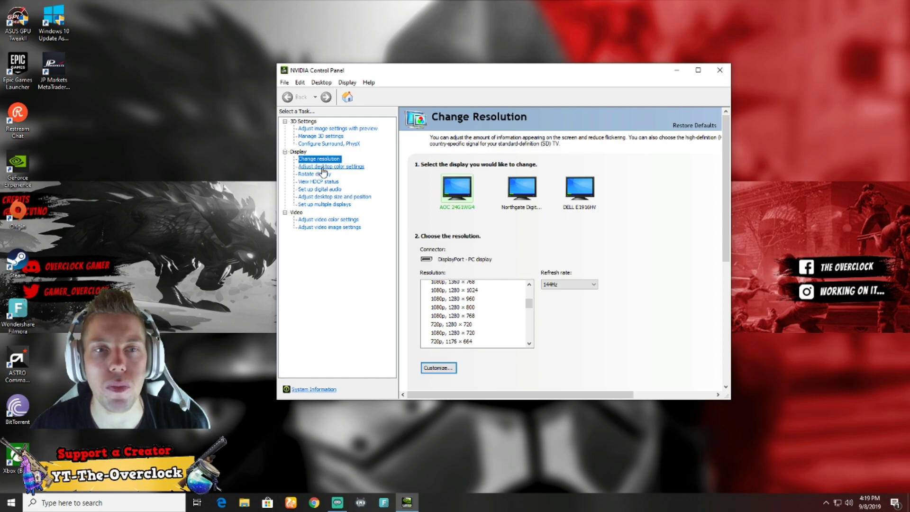
- Set the global Low Latency Mode to Ultra in Manage 3D settings and apply it
left_click(326, 137)
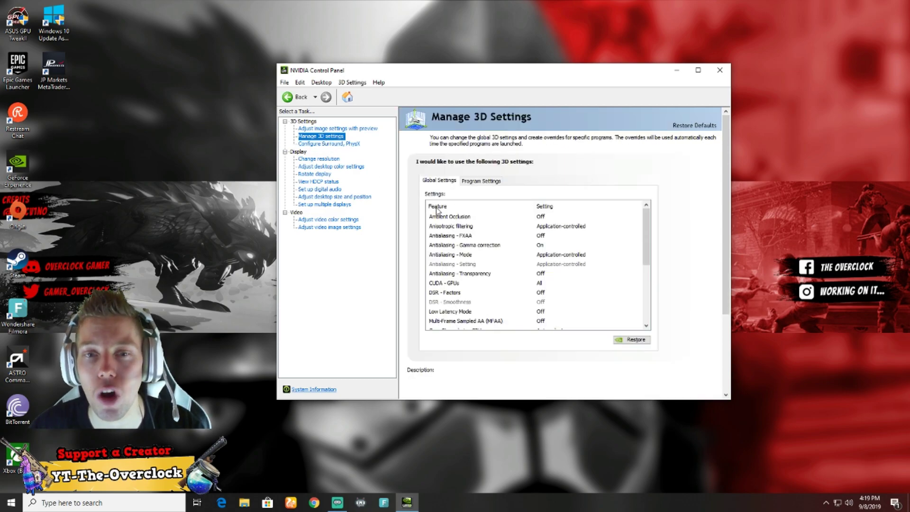
scroll(467, 246, "down", 4)
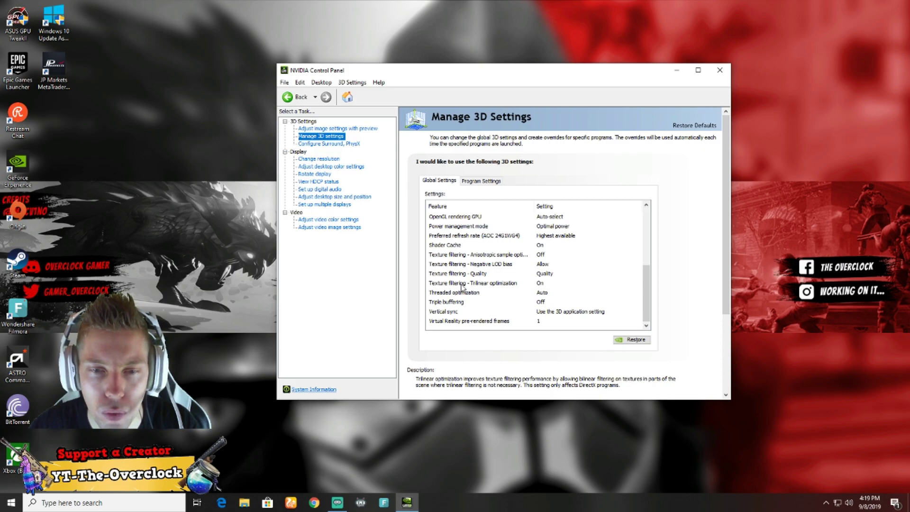
left_click_drag(647, 289, 649, 280)
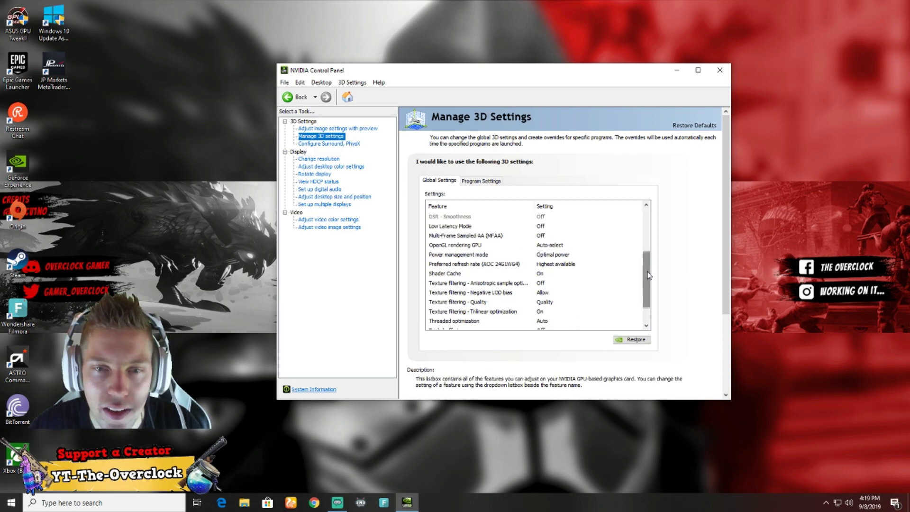
left_click(543, 227)
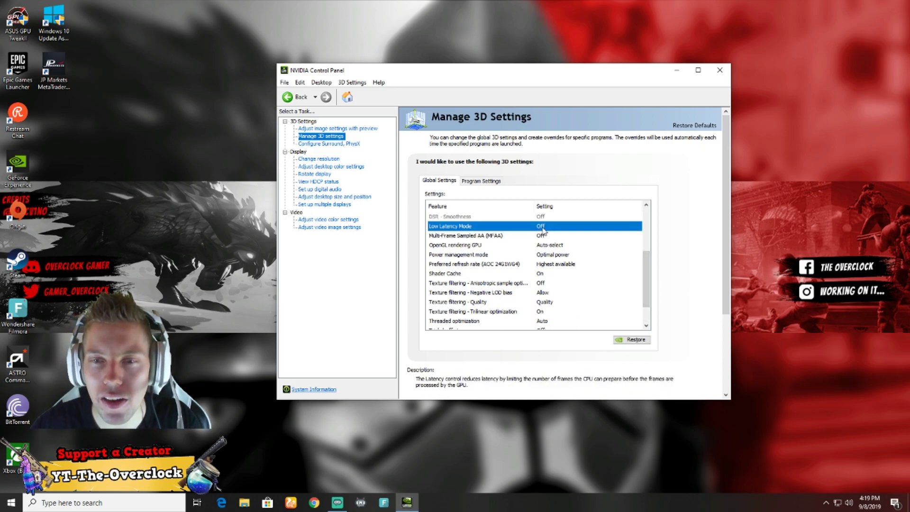
left_click(543, 227)
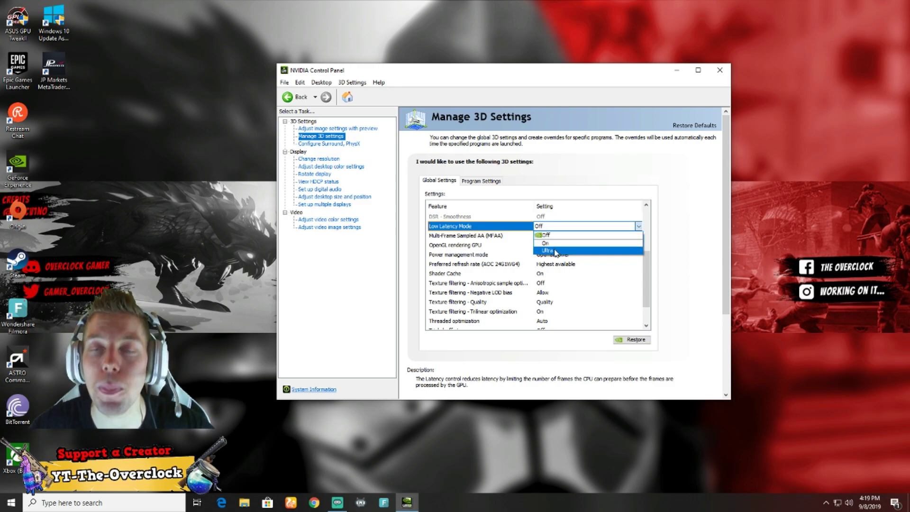
left_click(554, 252)
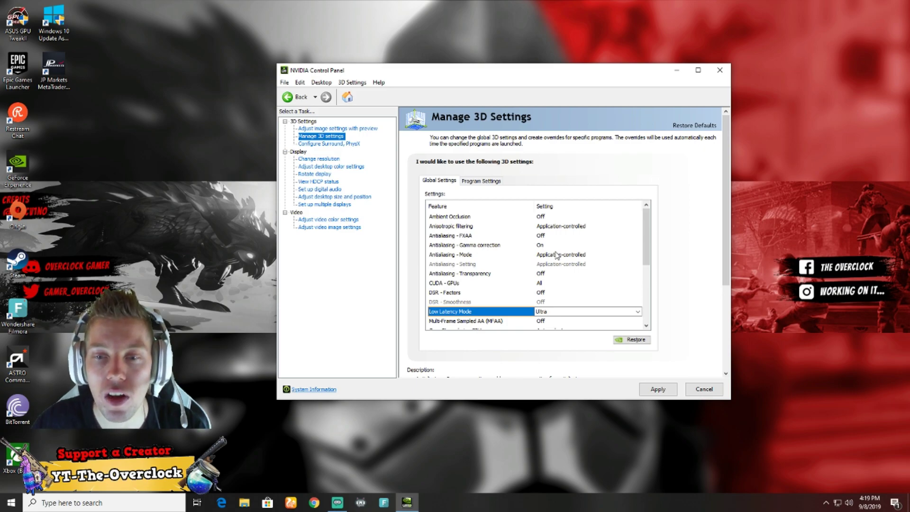
left_click(657, 390)
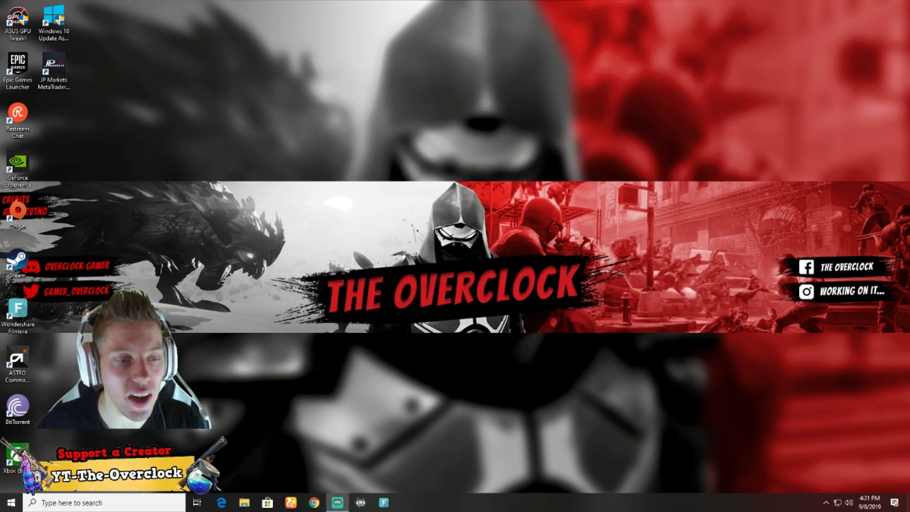
- Open Windows Graphics settings via a 'graphics' search and start browsing for an app
left_click(80, 502)
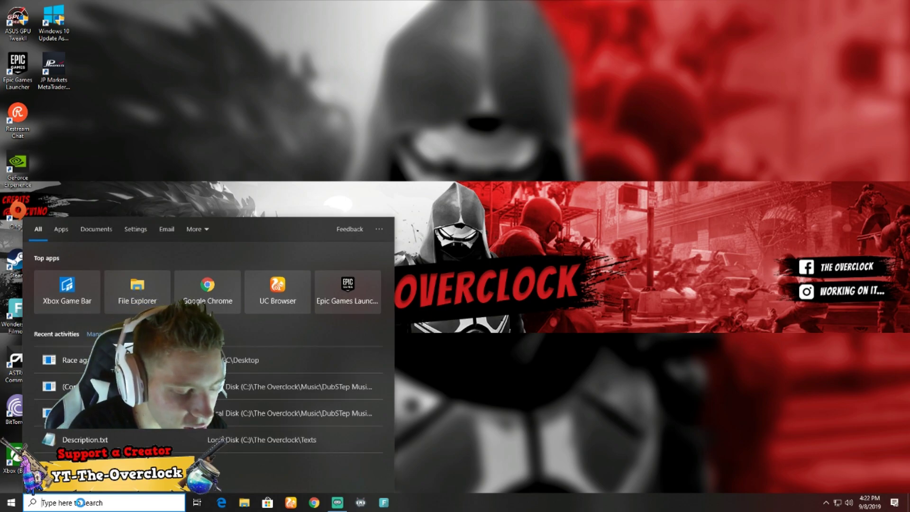
type("graphics")
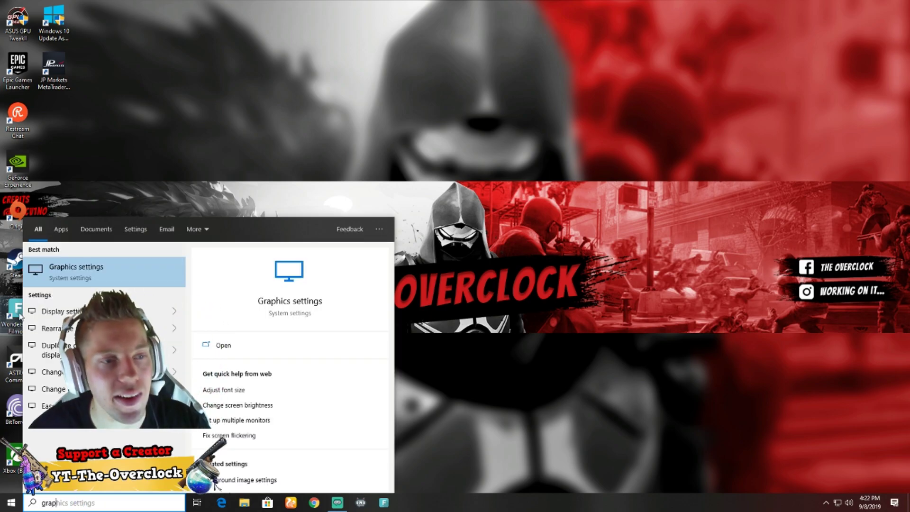
left_click(102, 281)
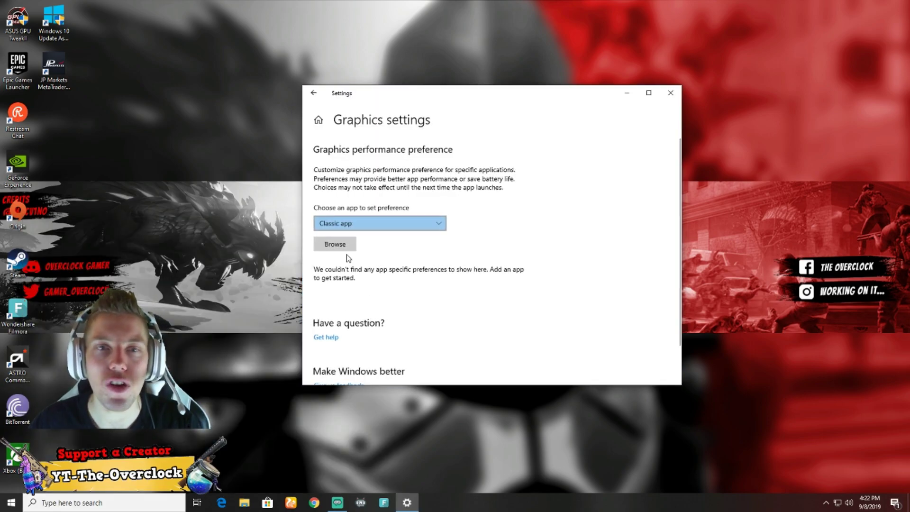
left_click(335, 244)
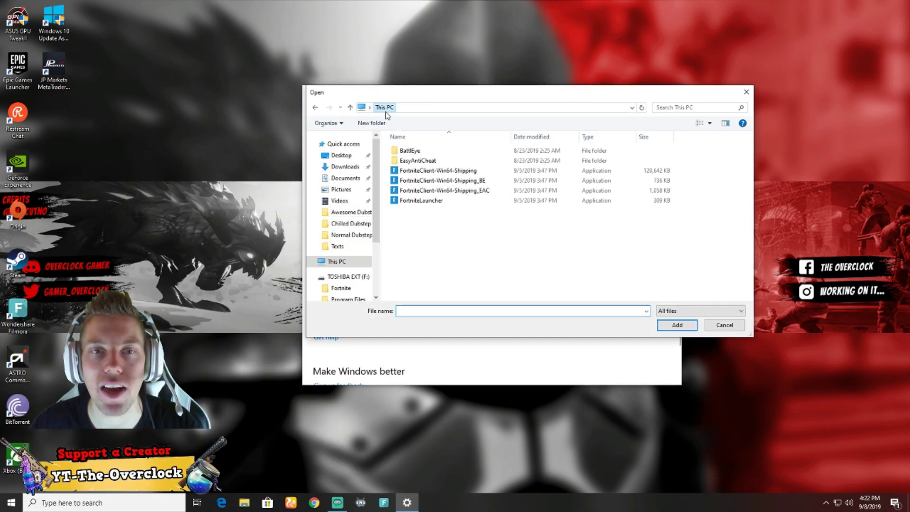
- Look through the C: and TOSHIBA EXT (F:) drives for the Fortnite install
left_click(385, 107)
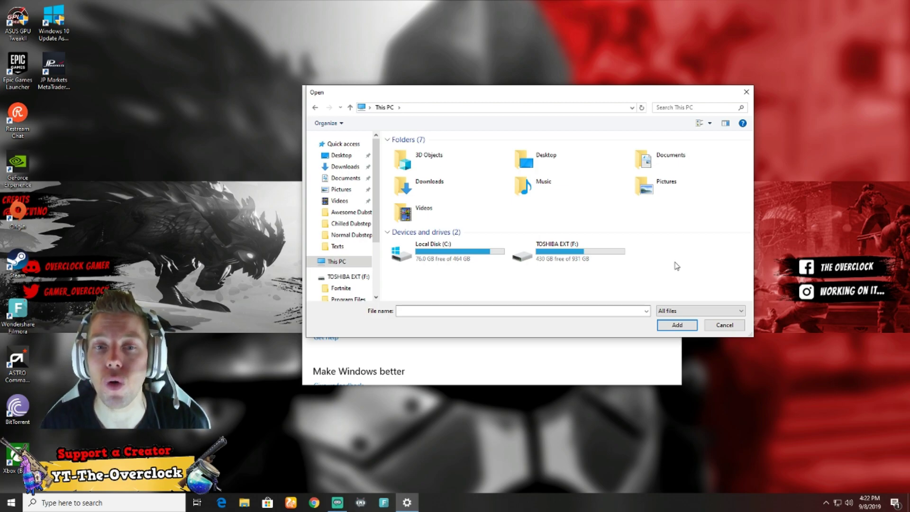
left_click(481, 260)
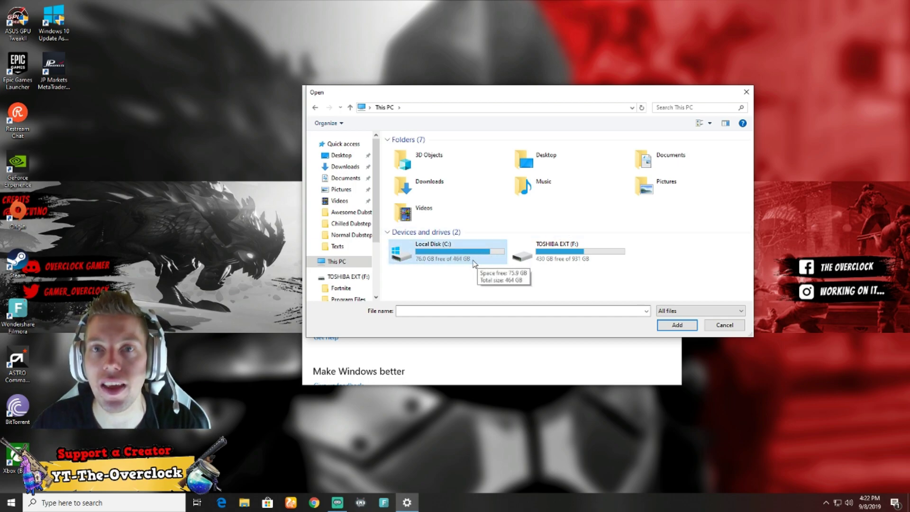
left_click(555, 251)
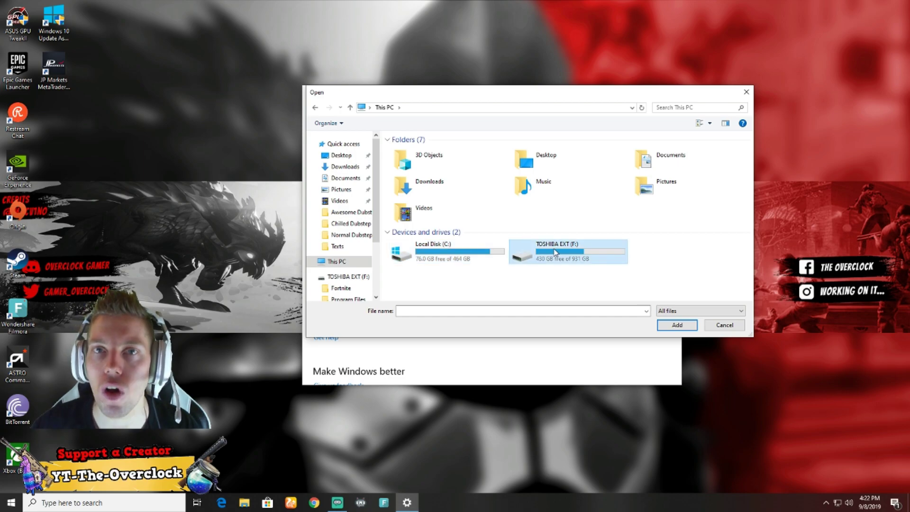
left_click(441, 258)
double_click(441, 258)
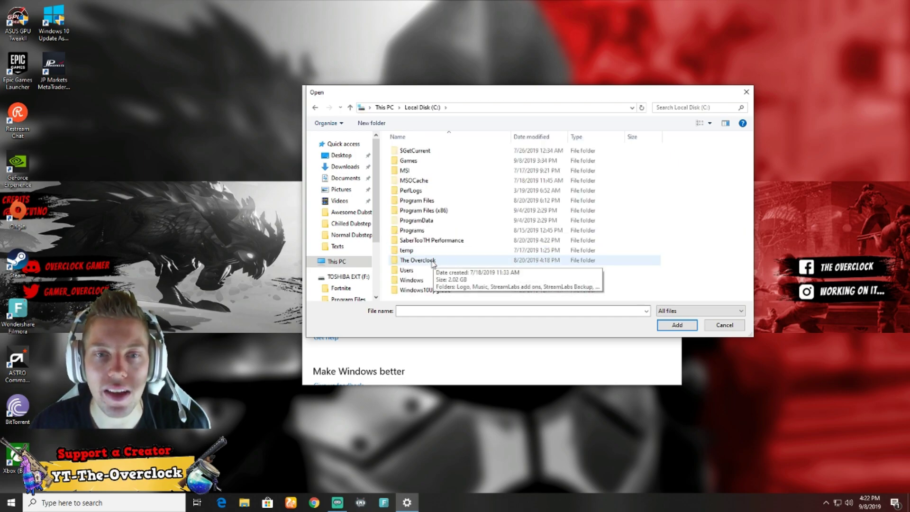
double_click(432, 202)
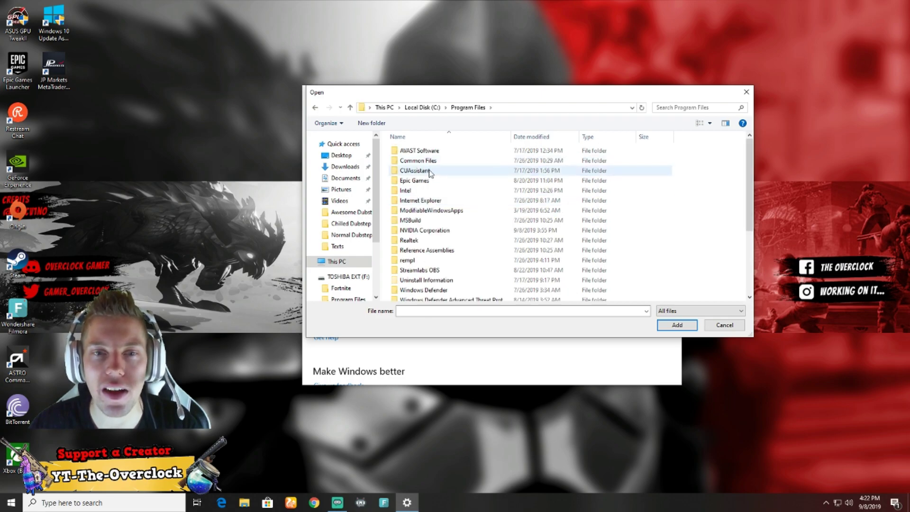
double_click(429, 181)
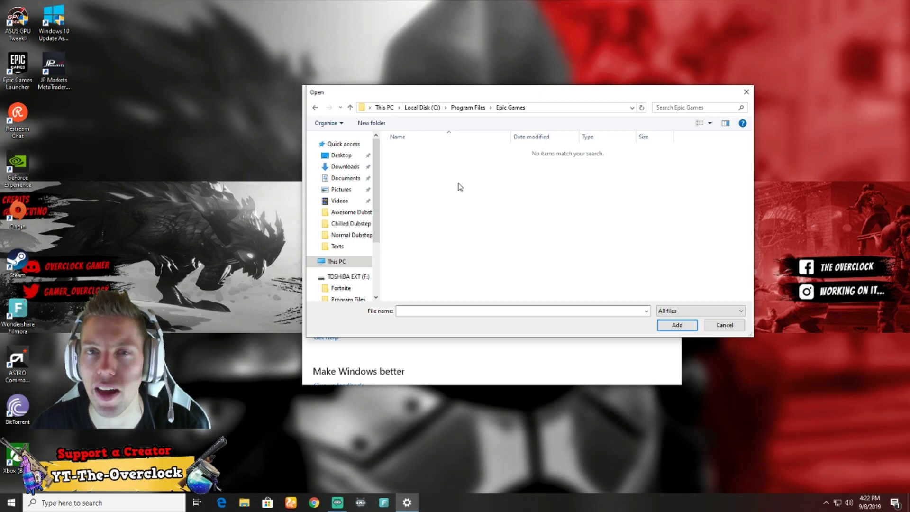
left_click(384, 107)
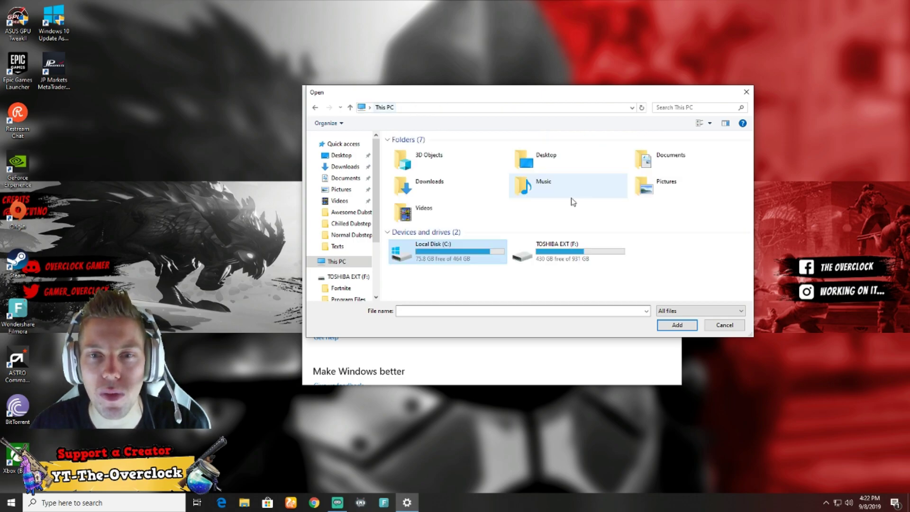
double_click(568, 251)
double_click(422, 160)
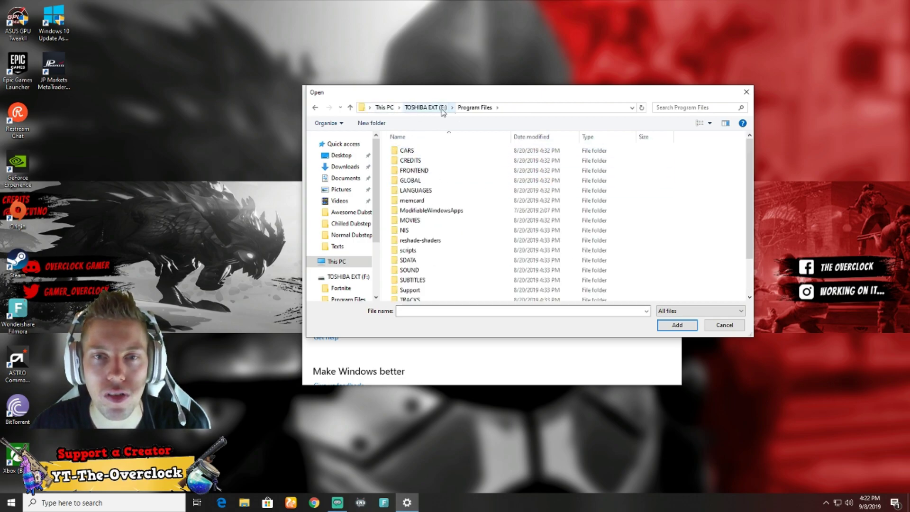
- Select FortniteClient-Win64-Shipping in F:\Fortnite\FortniteGame\Binaries\Win64
left_click(425, 107)
double_click(410, 150)
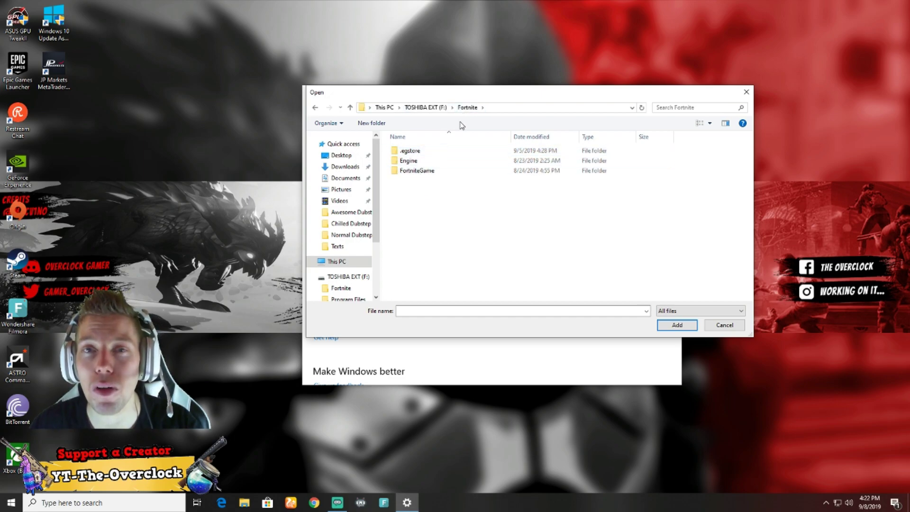
left_click(432, 173)
double_click(432, 174)
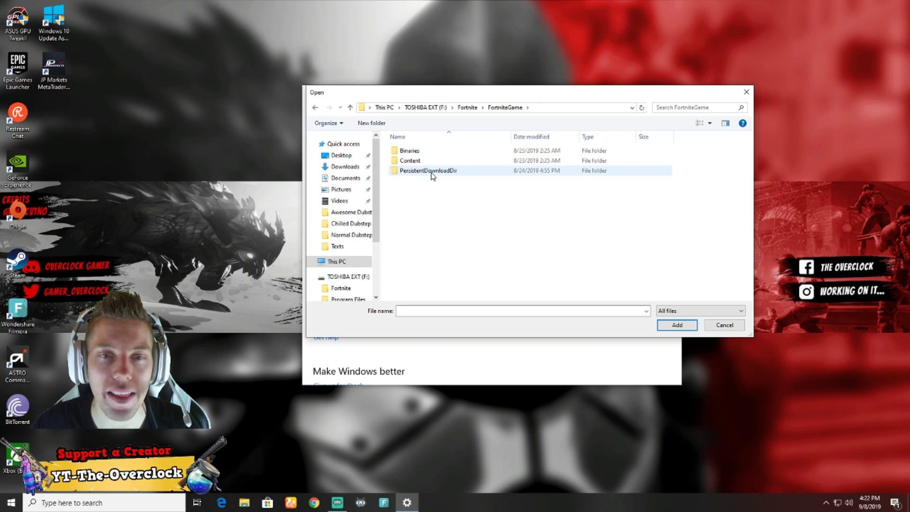
double_click(431, 154)
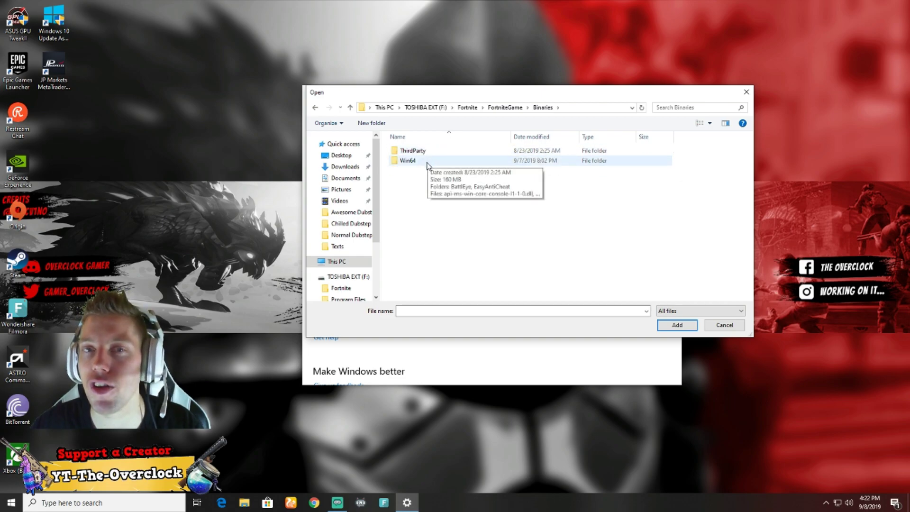
double_click(428, 162)
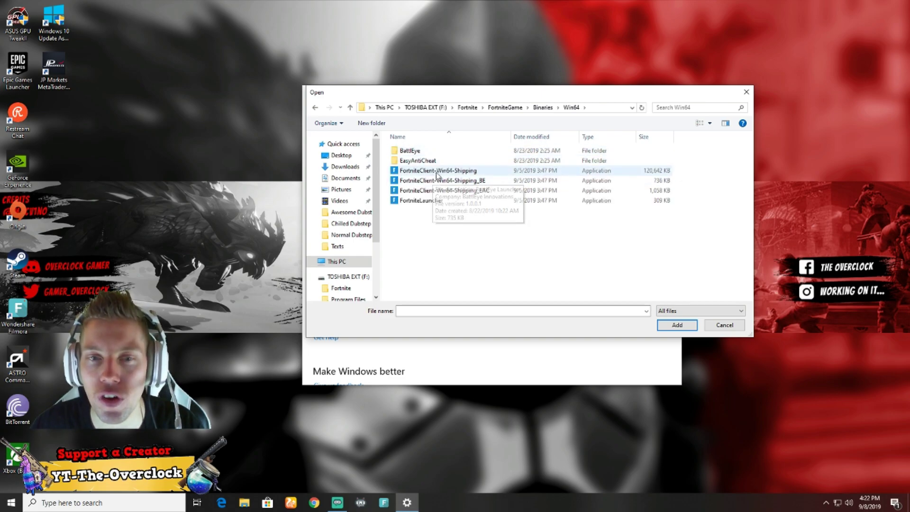
left_click(432, 175)
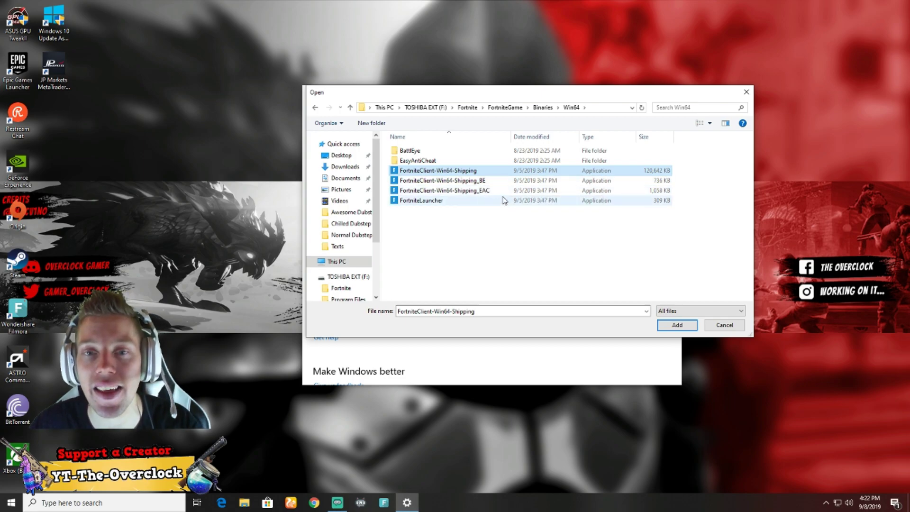
- Add FortniteClient-Win64-Shipping and save its graphics preference as High performance
double_click(494, 173)
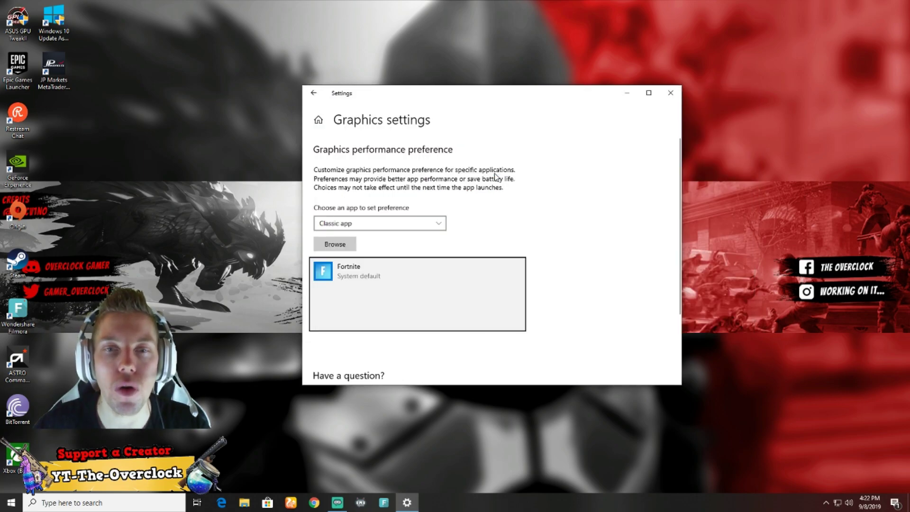
left_click(453, 320)
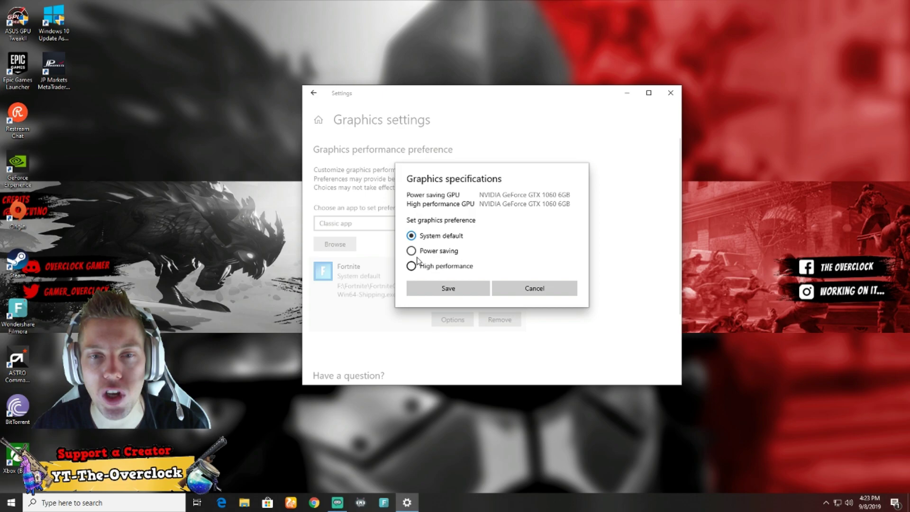
left_click(446, 268)
left_click(457, 287)
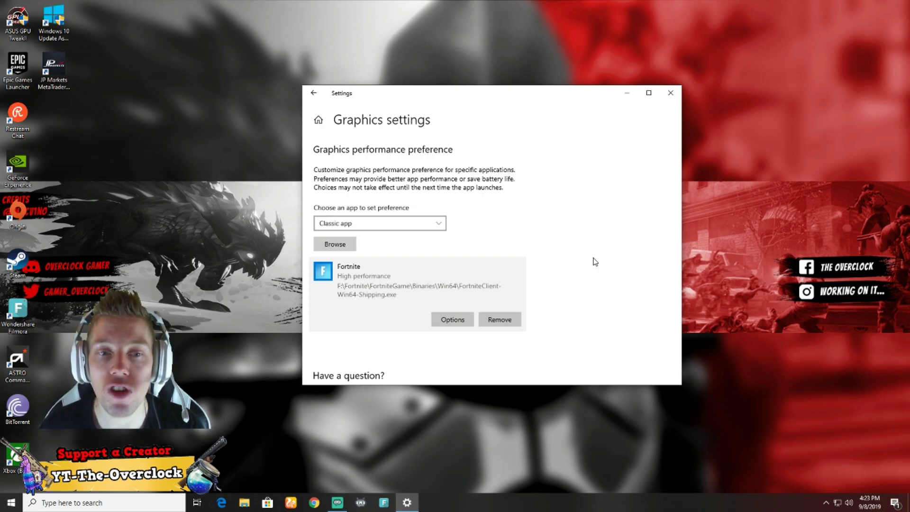
- Close Graphics settings and open a maximized Power & sleep page via a 'power' search
left_click(670, 92)
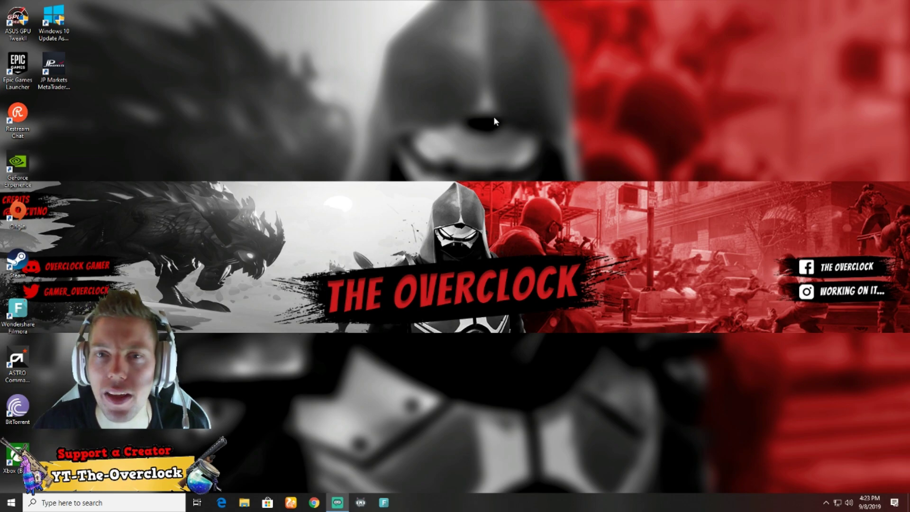
left_click(97, 503)
type("power")
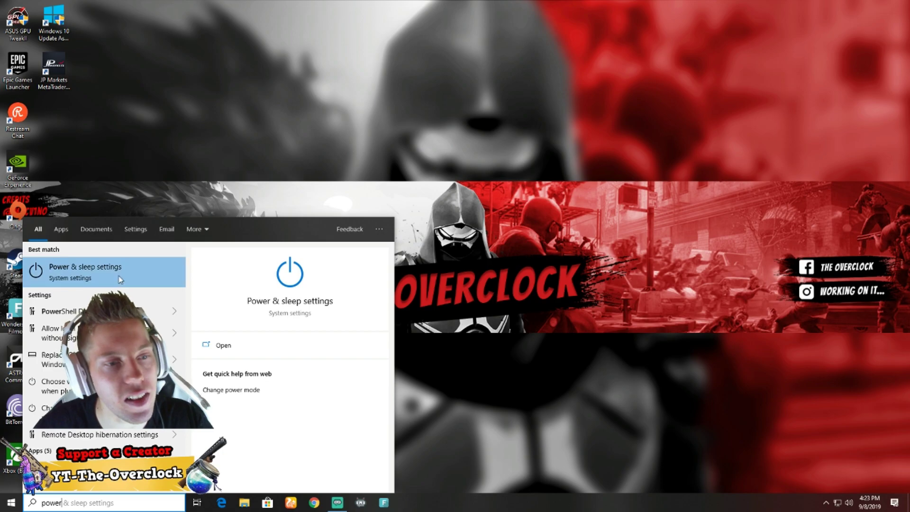
key("Return")
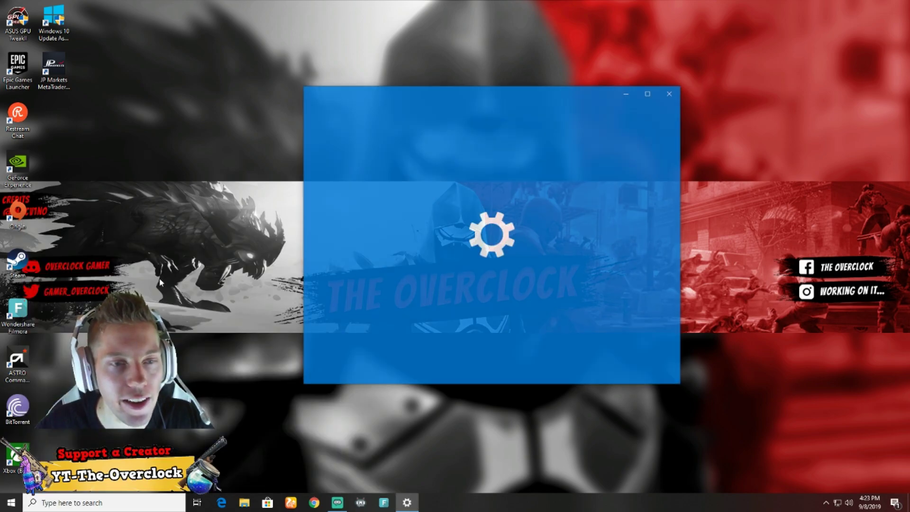
left_click(653, 95)
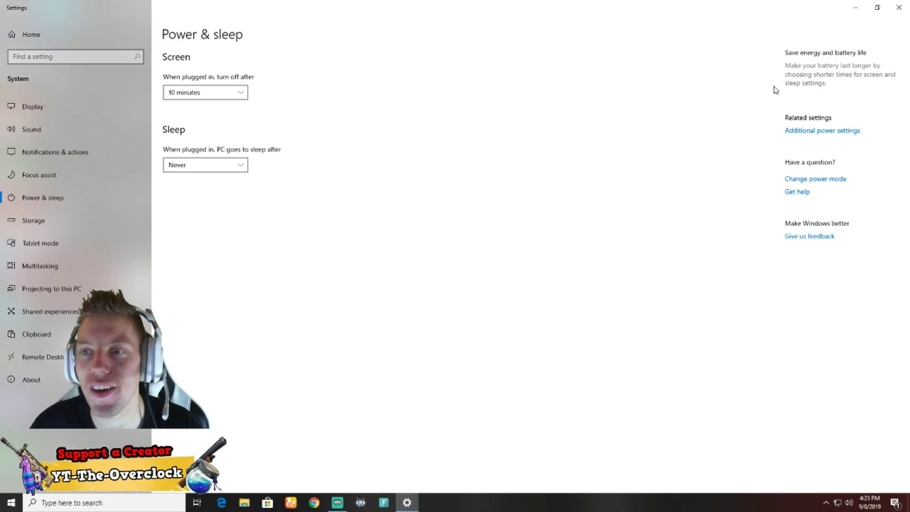
- Make High performance the active plan in Power Options, then close that window
left_click(807, 134)
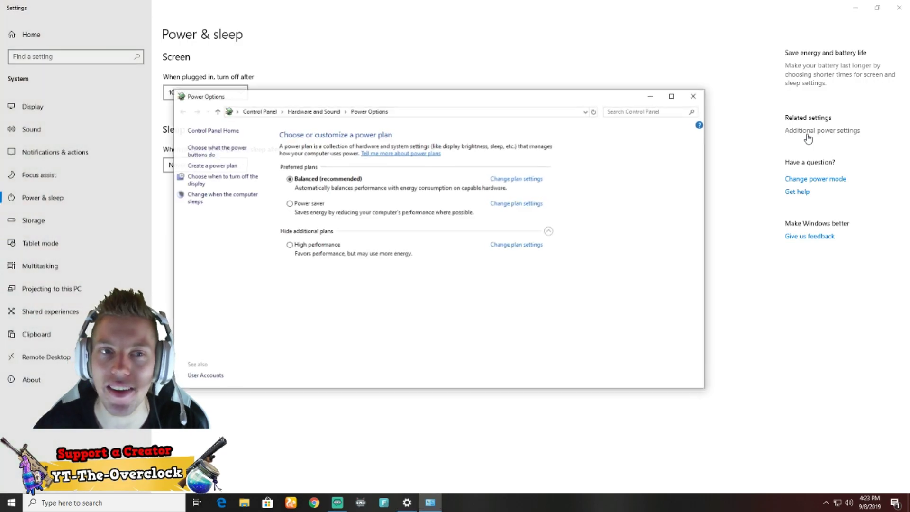
left_click(310, 244)
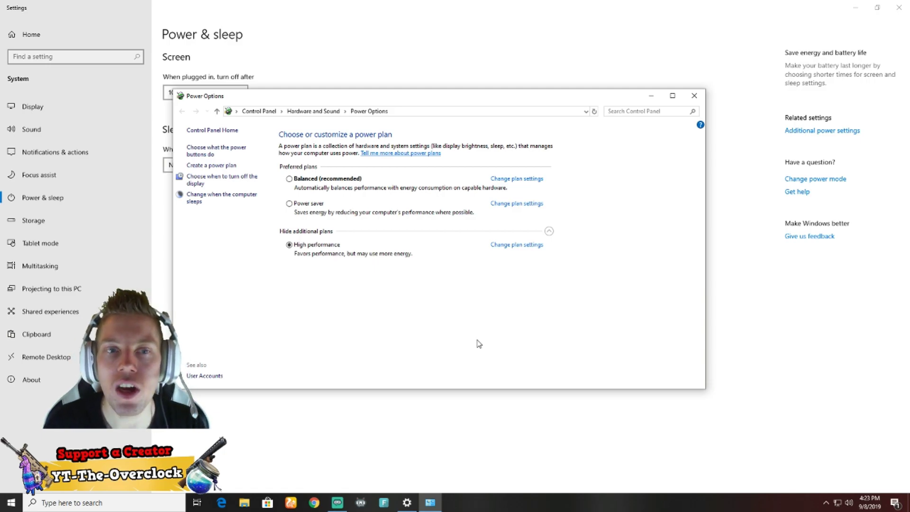
left_click(346, 179)
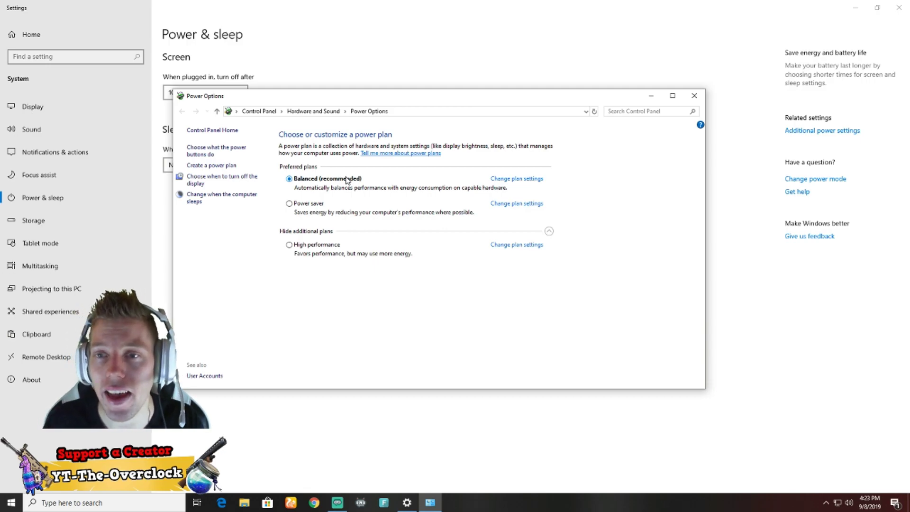
left_click(329, 244)
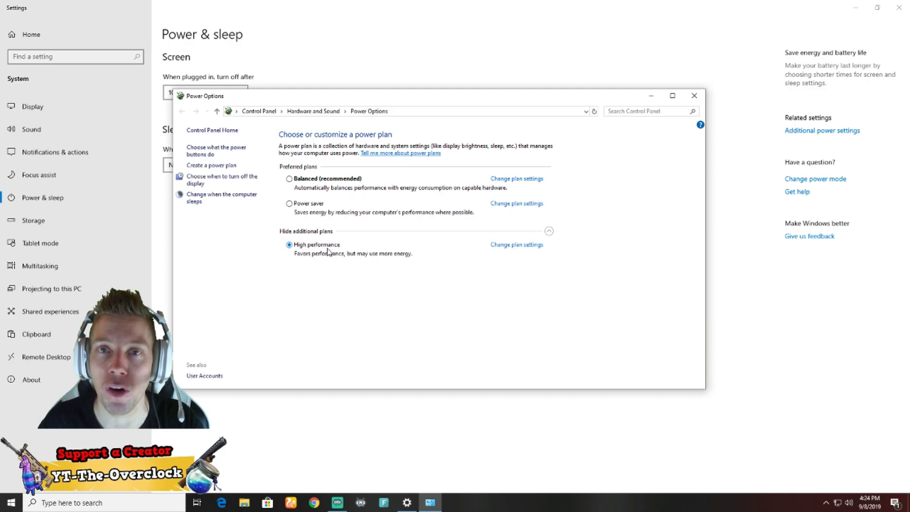
left_click(694, 95)
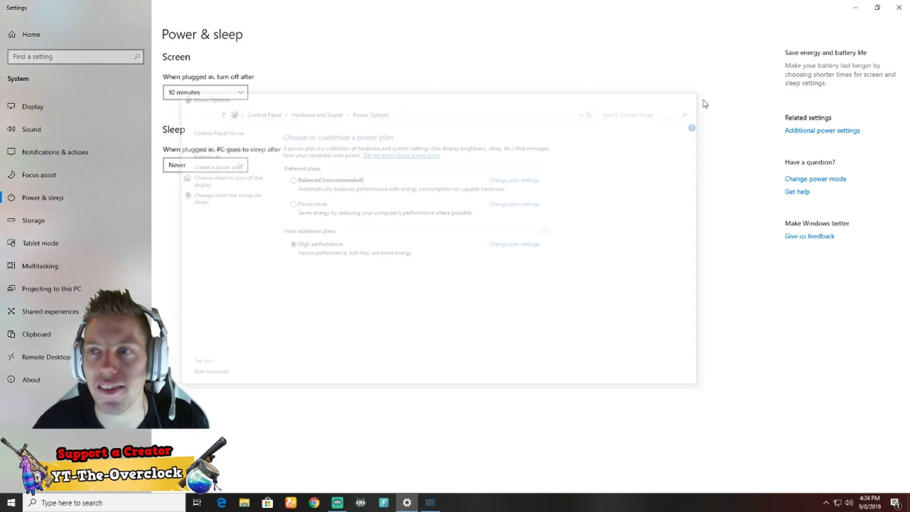
- Close the Settings window to return to the desktop
left_click(899, 7)
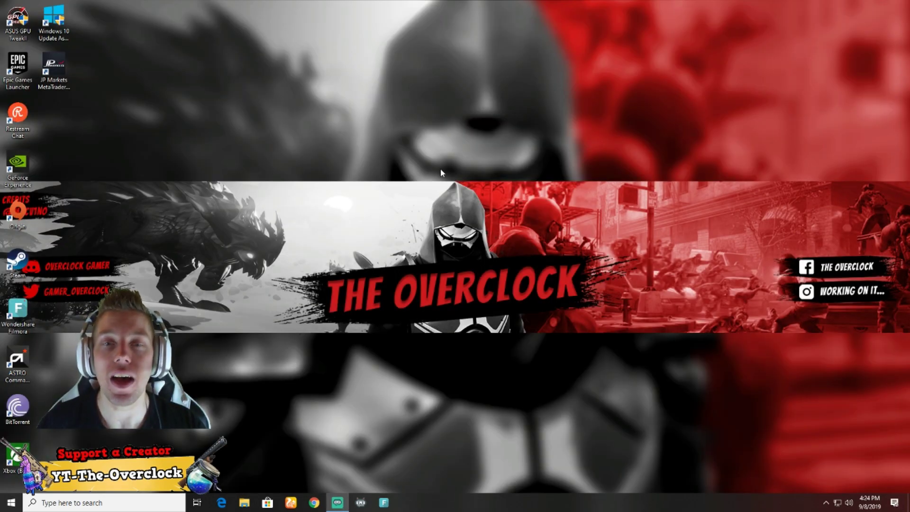